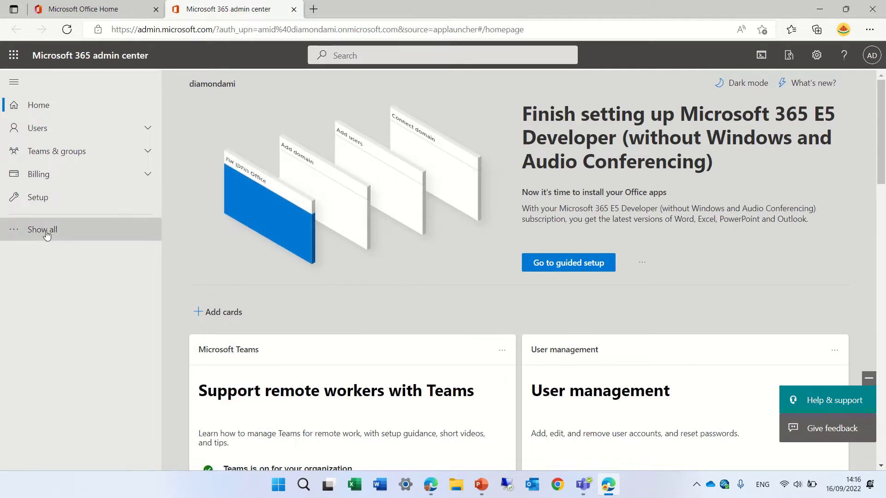
- Go to the Message center under Health in the full left navigation
click(46, 235)
click(83, 342)
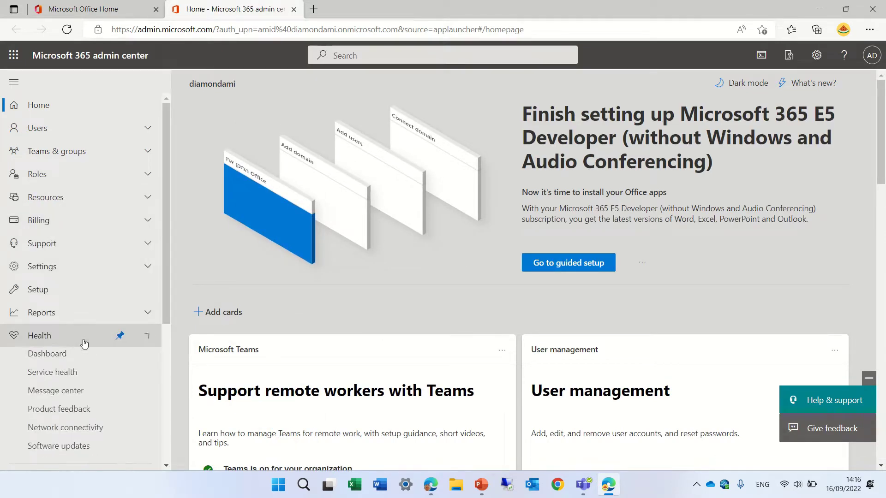
click(93, 380)
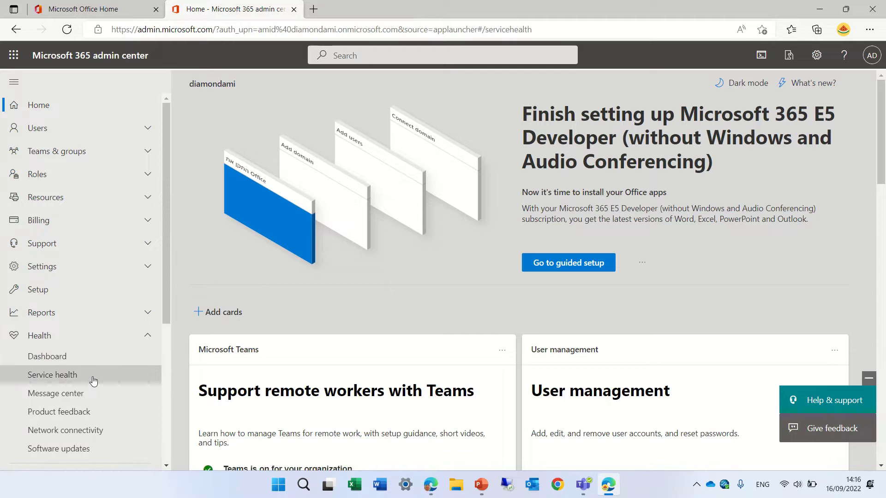
- Open the Message center and filter its messages to Microsoft Forms
click(70, 395)
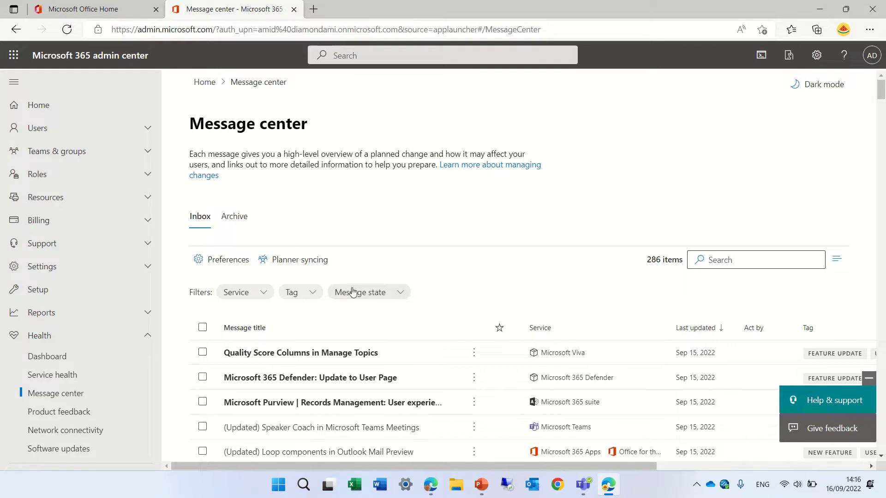
click(265, 292)
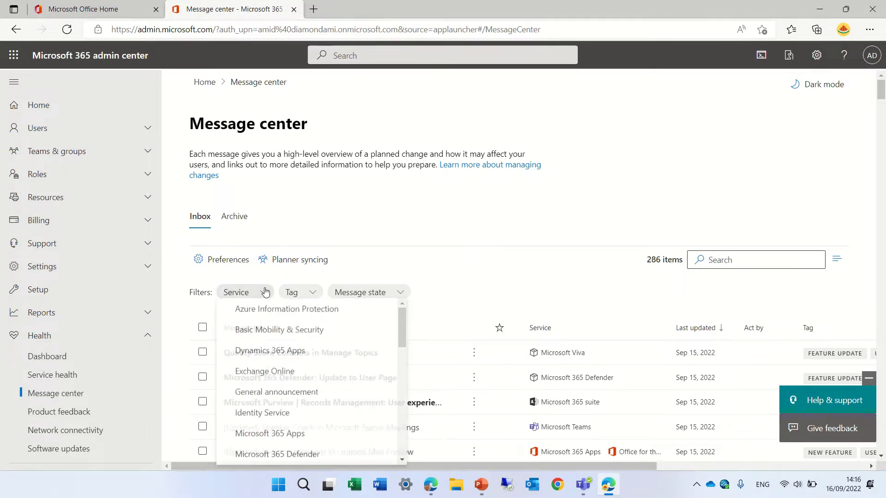
drag(403, 331, 395, 374)
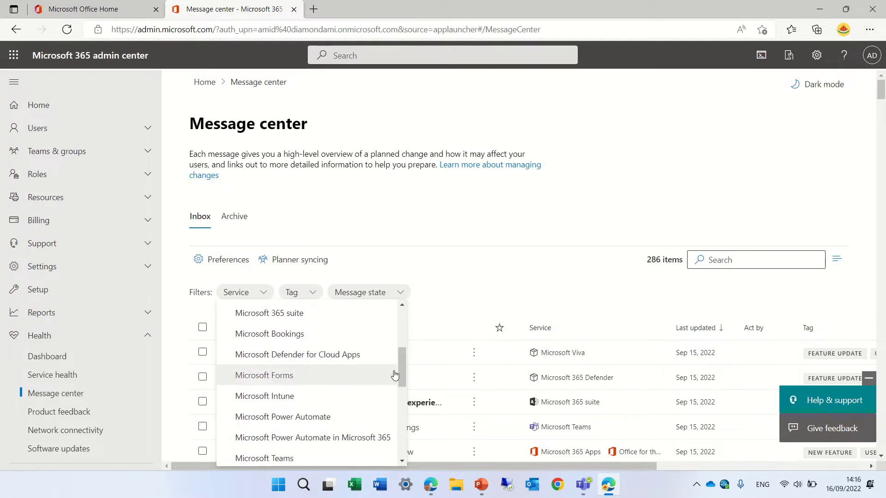
click(331, 383)
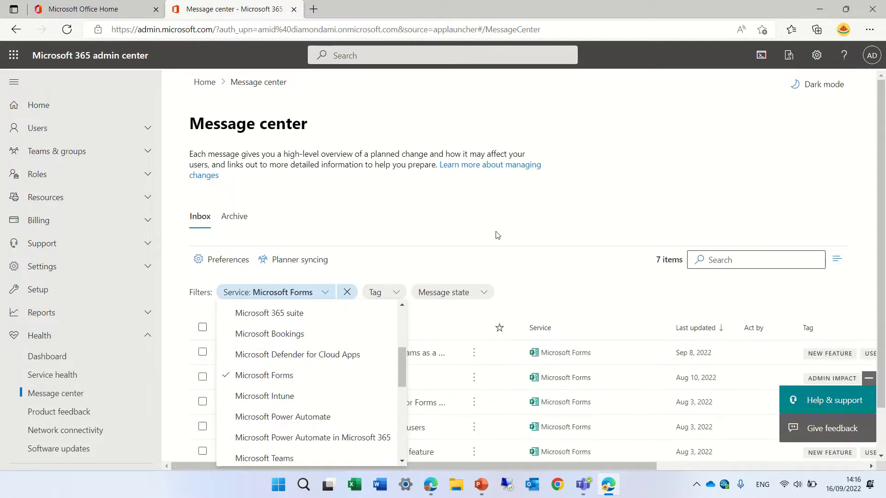
click(489, 249)
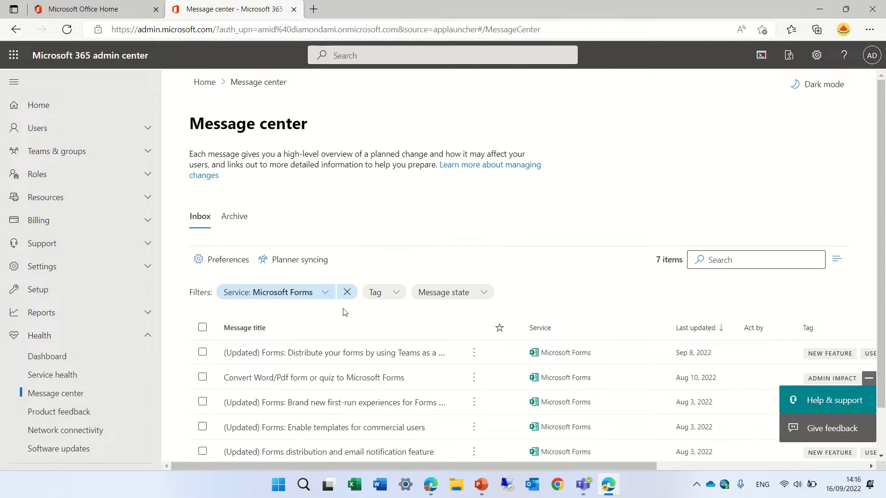
- Add SharePoint Online to the service filter, giving 39 messages
click(324, 292)
drag(403, 337, 392, 449)
scroll(404, 380, down, 2)
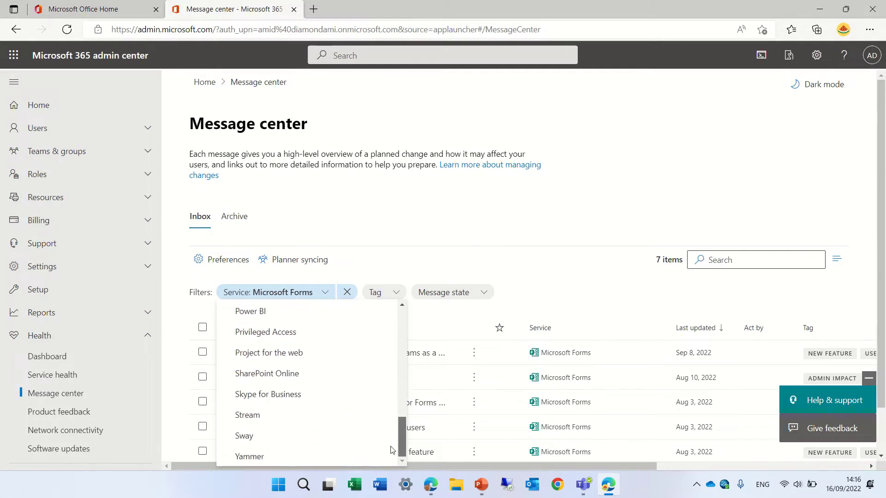
scroll(346, 434, up, 2)
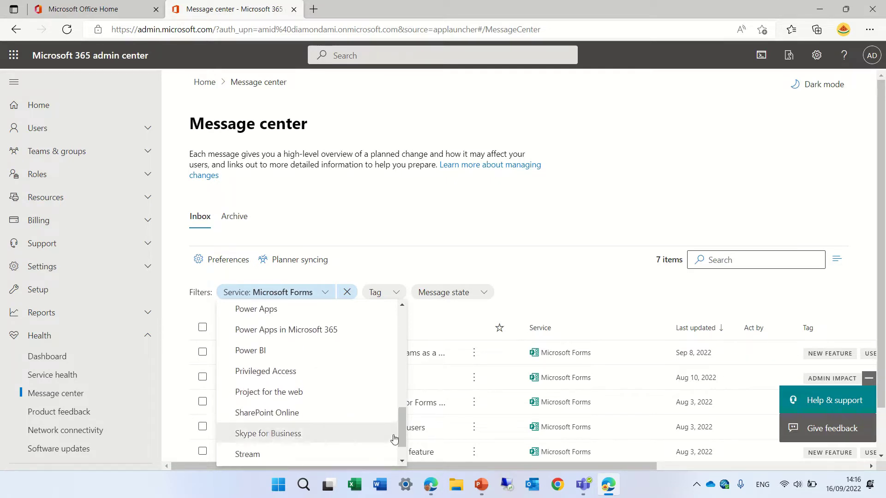
click(303, 414)
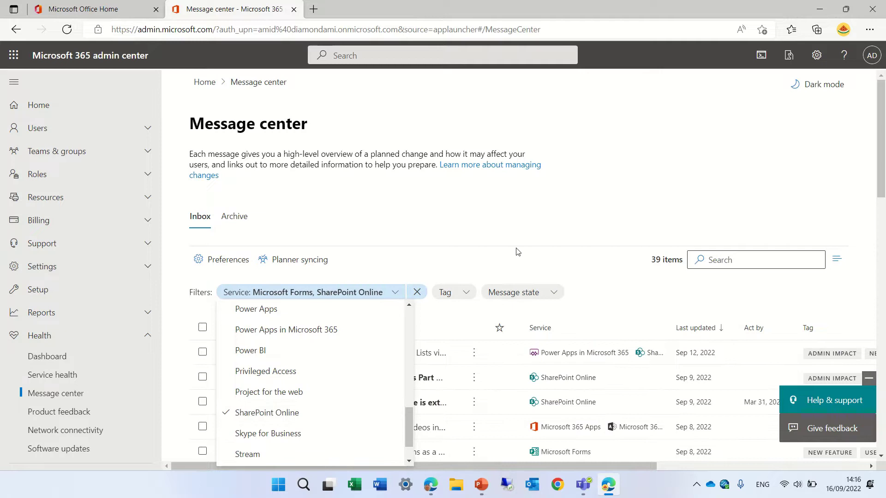
click(510, 260)
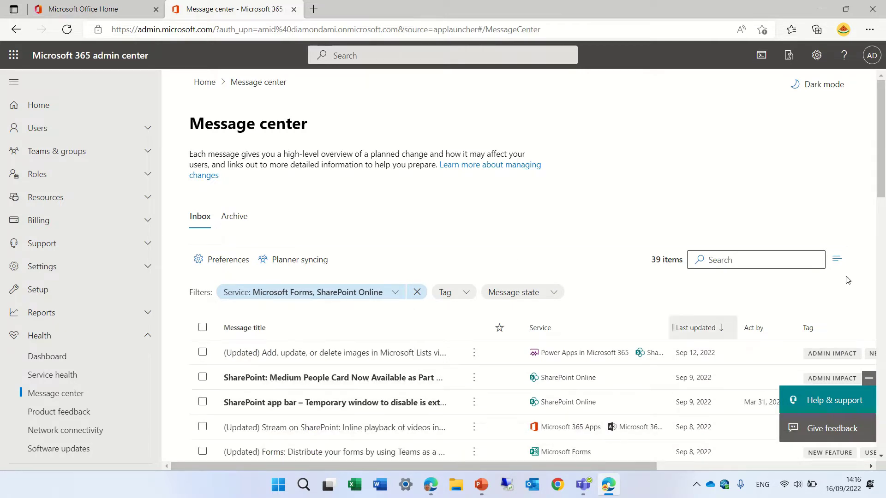
- Reset the service filter to SharePoint Online alone, leaving 32 messages
click(418, 296)
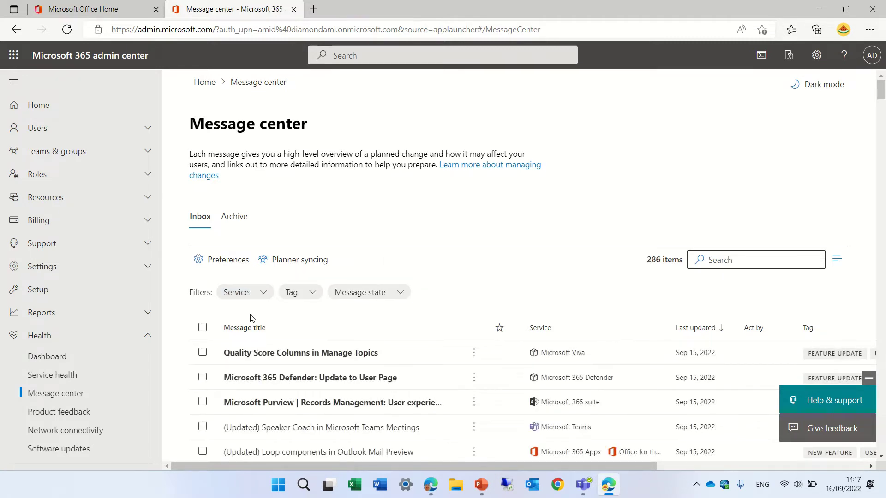
click(258, 292)
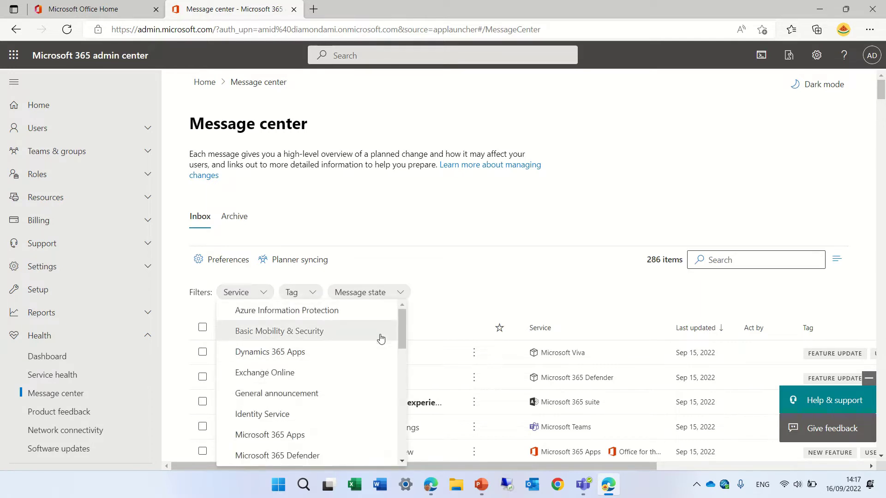
drag(403, 328, 370, 442)
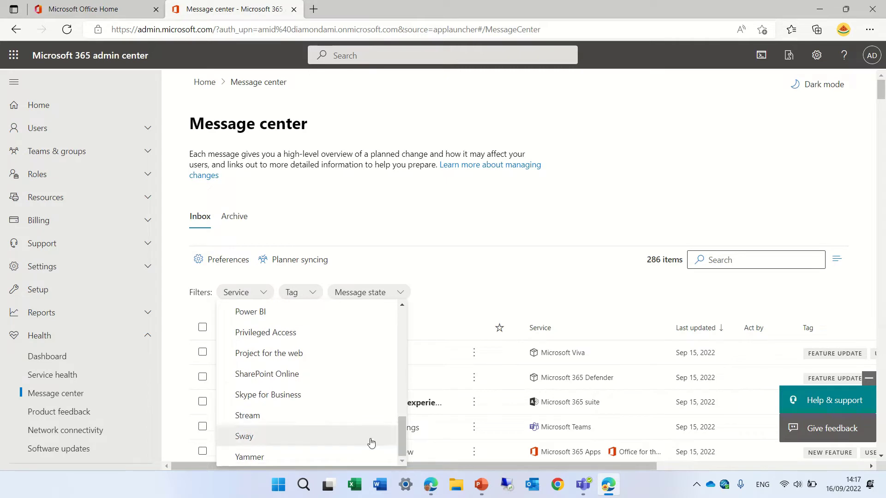
click(304, 376)
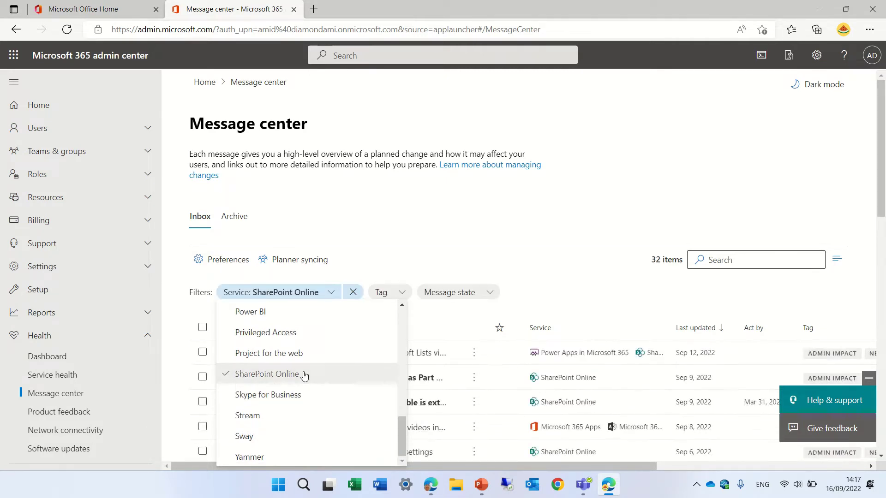
click(415, 245)
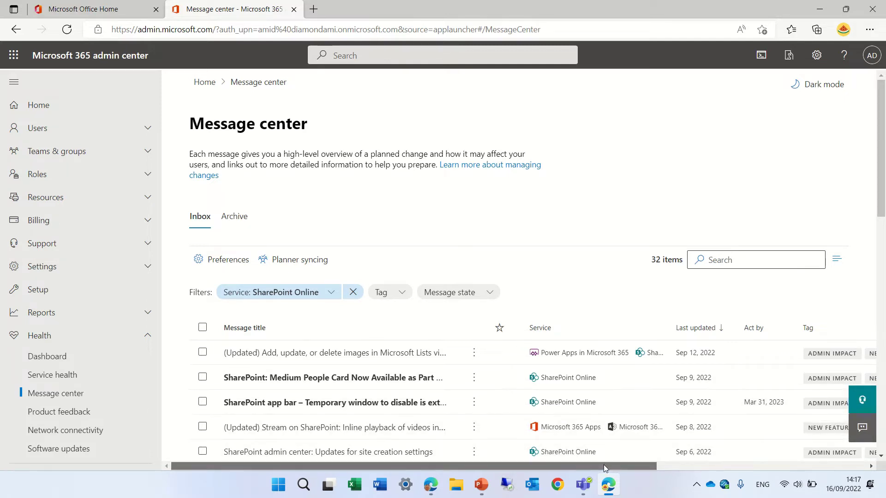
drag(604, 465, 710, 457)
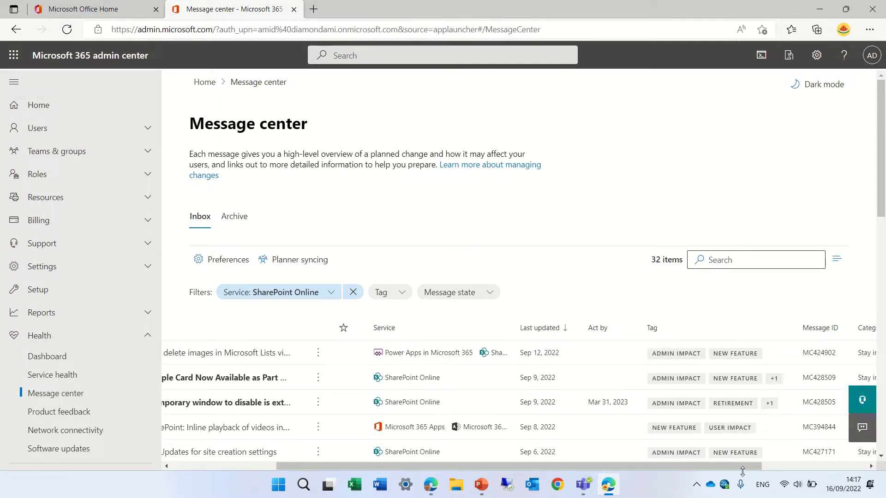
drag(742, 467, 635, 465)
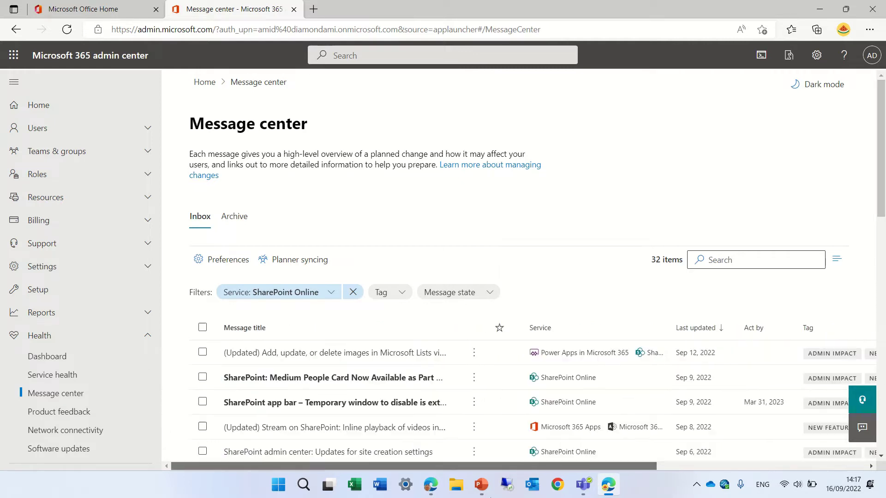
- Try the New feature tag filter, then clear it again
click(403, 294)
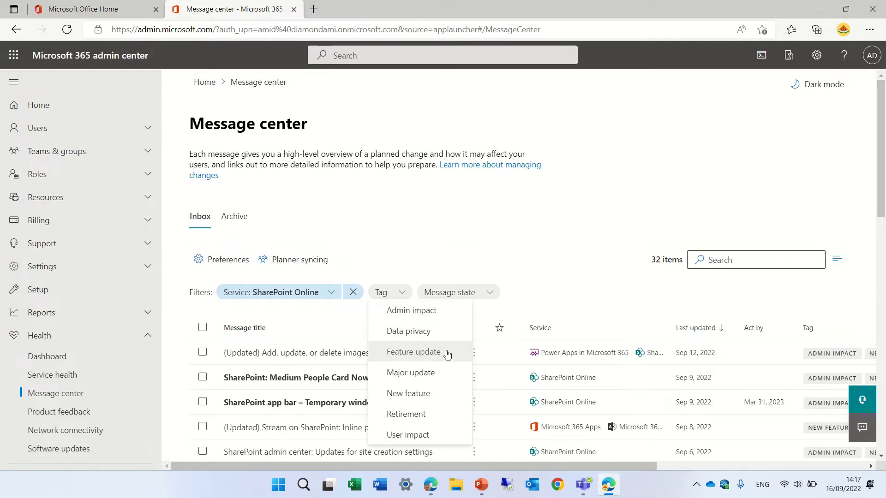
click(437, 395)
click(532, 258)
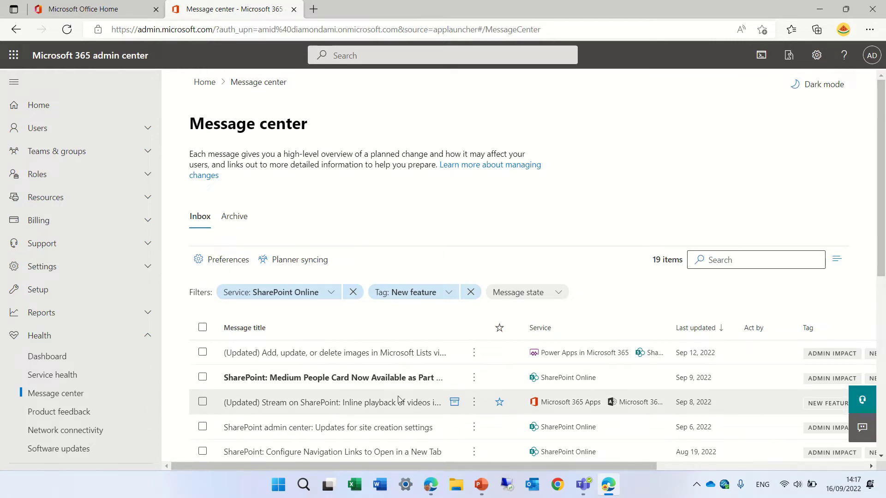
click(470, 292)
- Toggle the Favorites, Unread and Updated message states, ending with no state filter applied
click(486, 294)
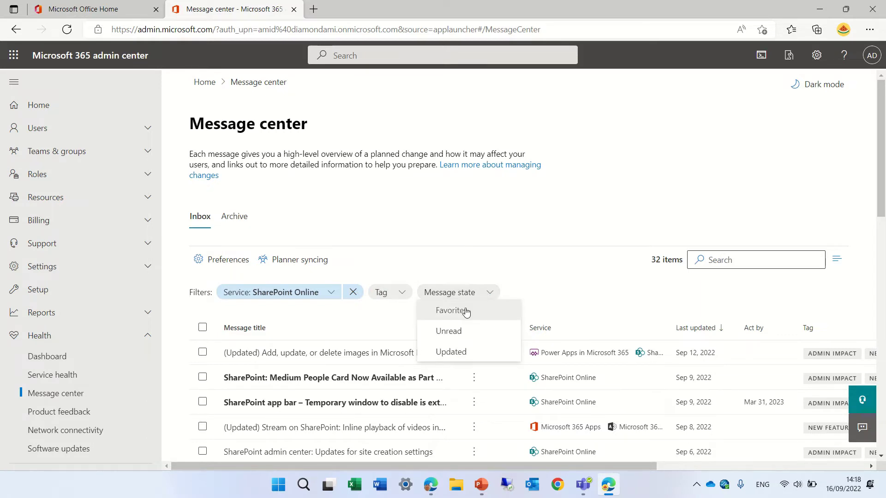
click(466, 313)
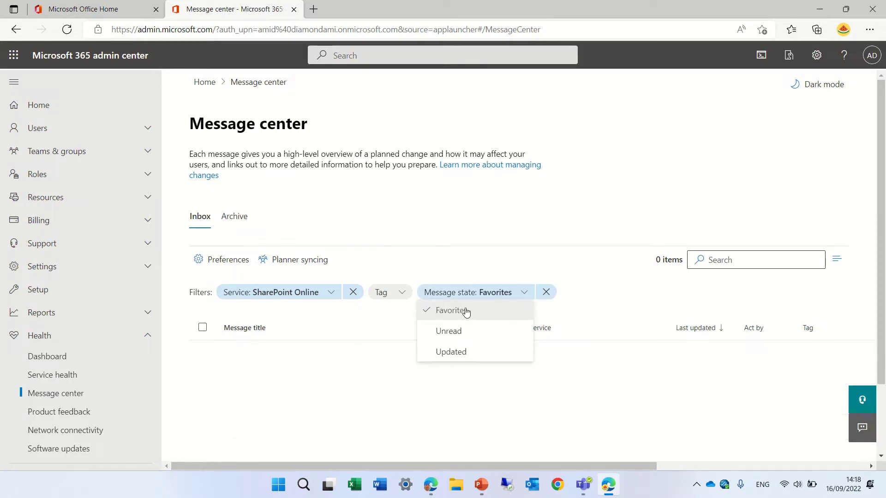
click(467, 332)
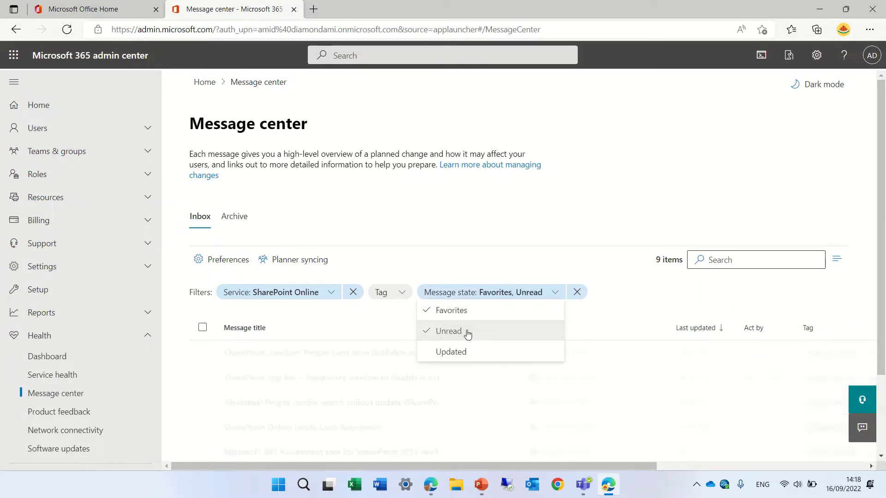
click(451, 311)
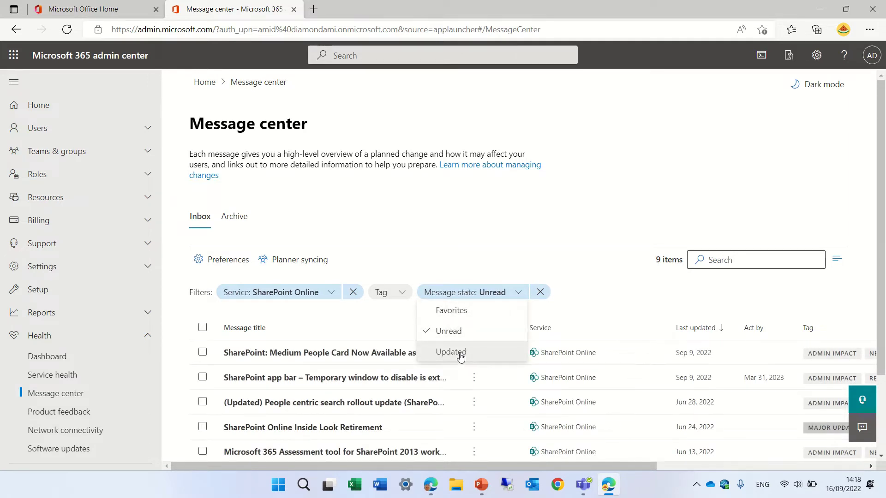
click(459, 354)
click(455, 331)
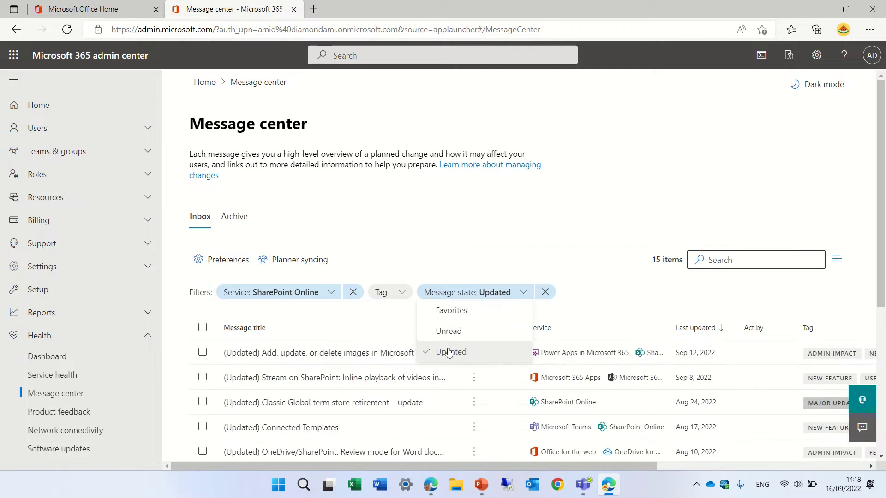
click(448, 354)
click(506, 259)
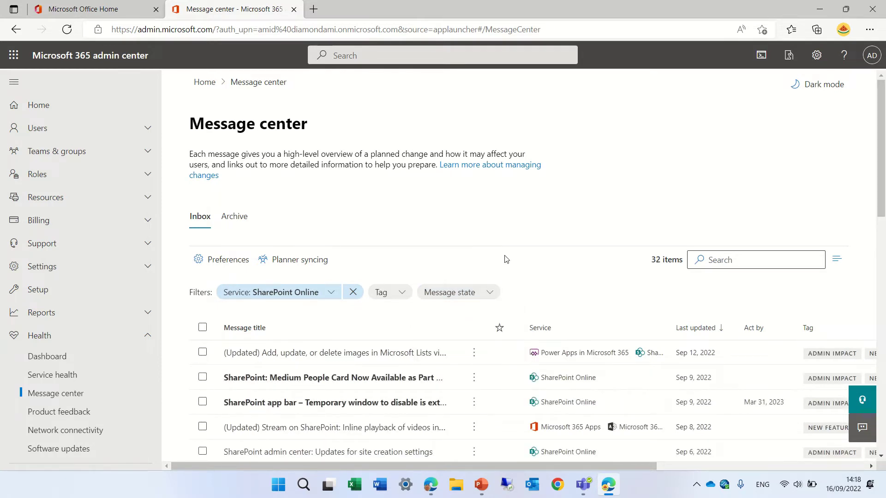
- Search the messages for 'navigation' and switch to compact, then back to normal list view
click(746, 265)
text(navigation)
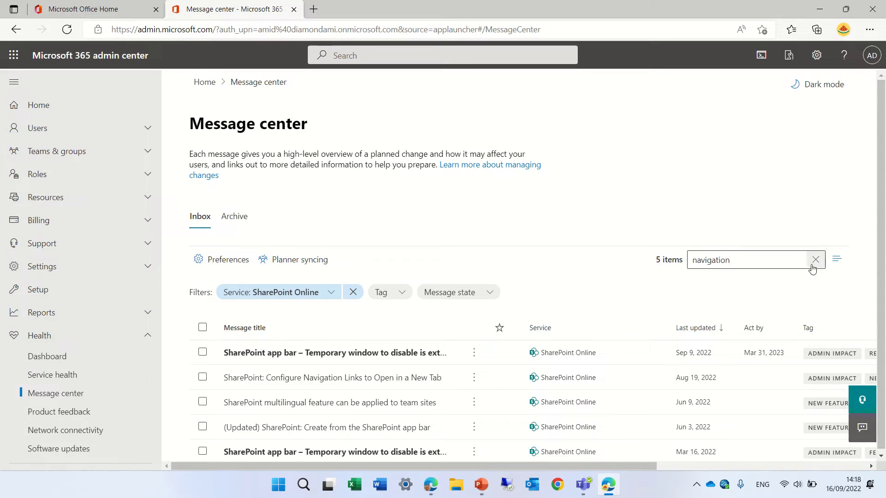
click(837, 262)
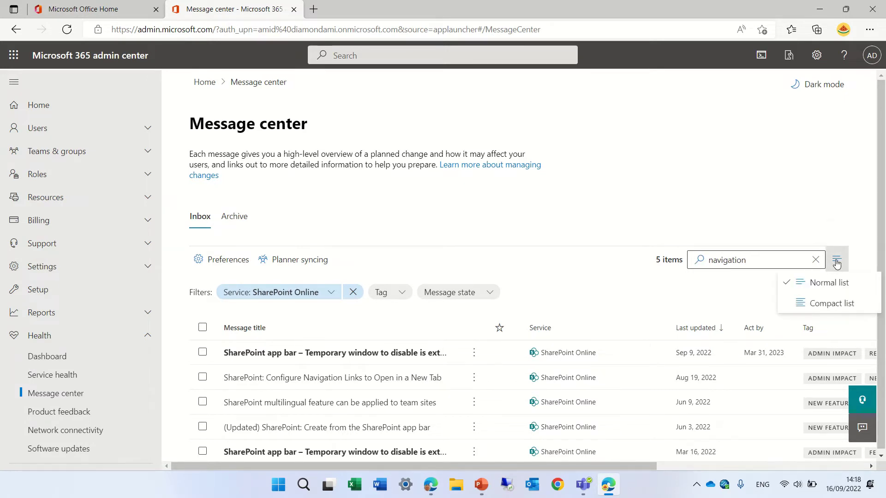
click(825, 303)
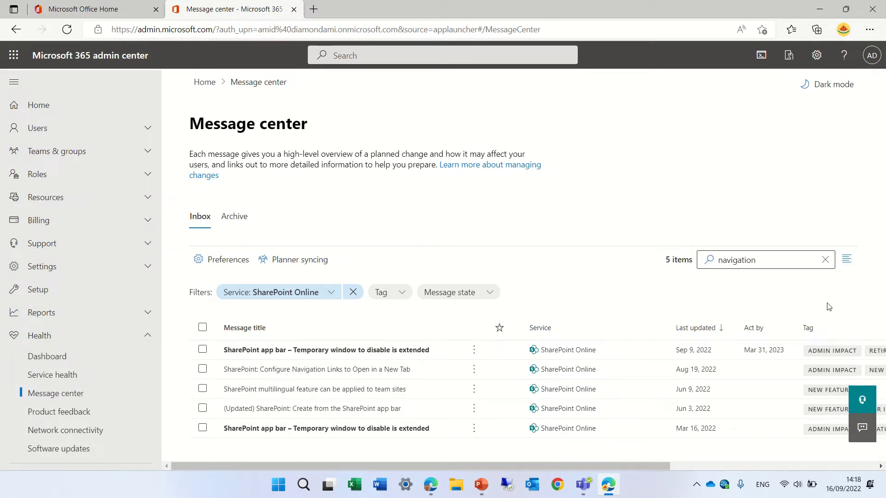
click(838, 266)
click(837, 281)
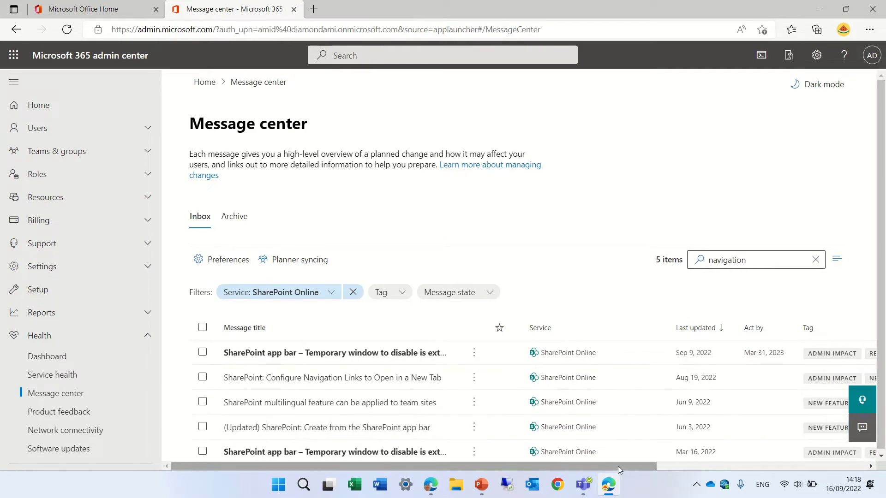
- Hide the Message ID column from the table and save the change
drag(618, 466, 828, 465)
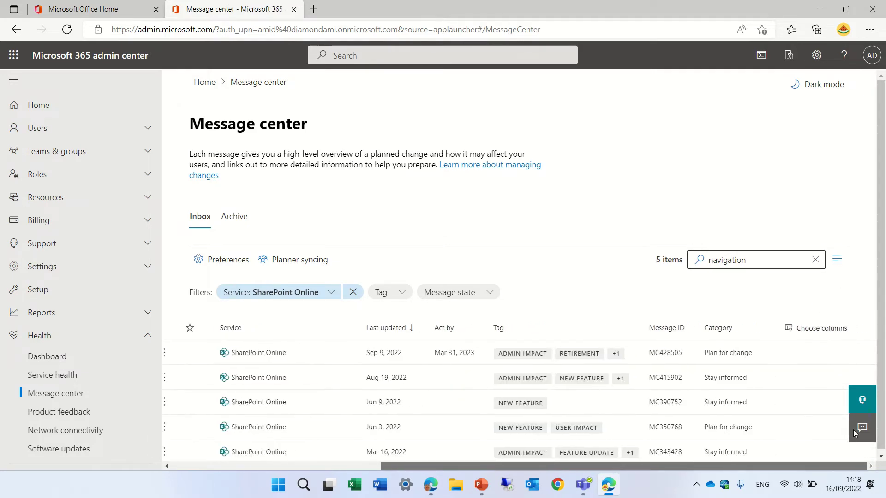
click(836, 331)
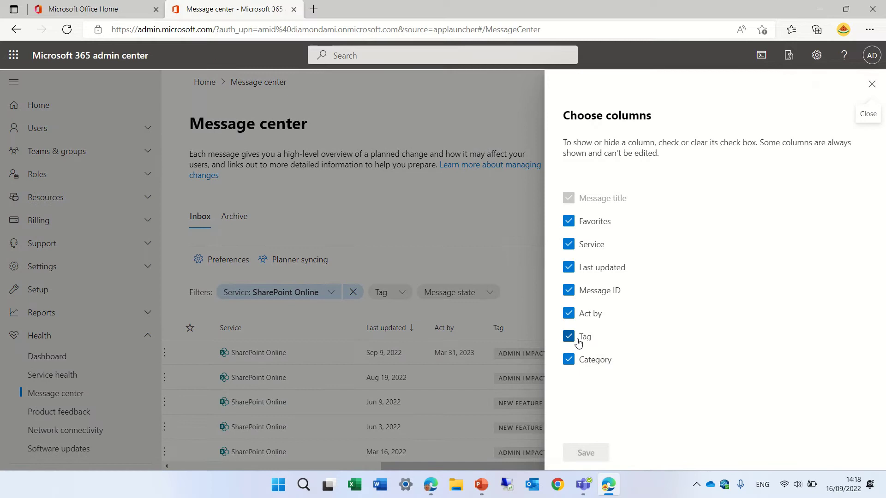
click(569, 289)
click(585, 453)
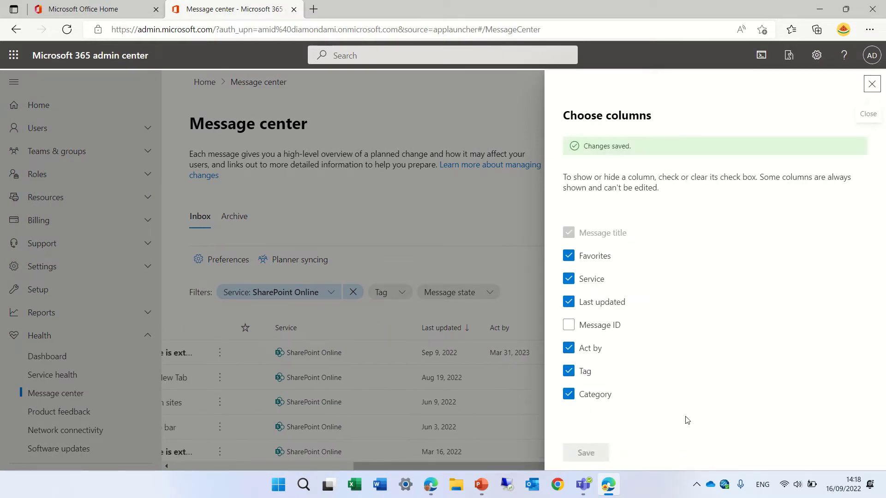
click(871, 83)
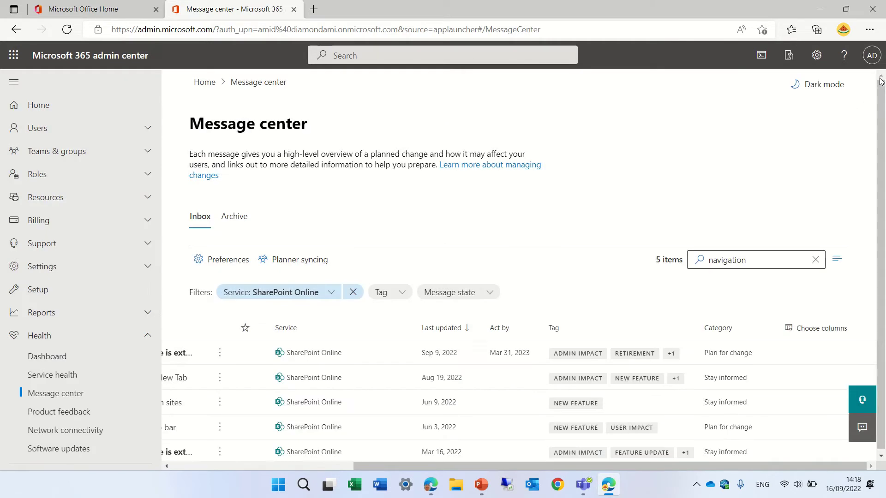
- Open message MC415902 about navigation links opening in a new tab and select its title and ID
drag(573, 468, 399, 469)
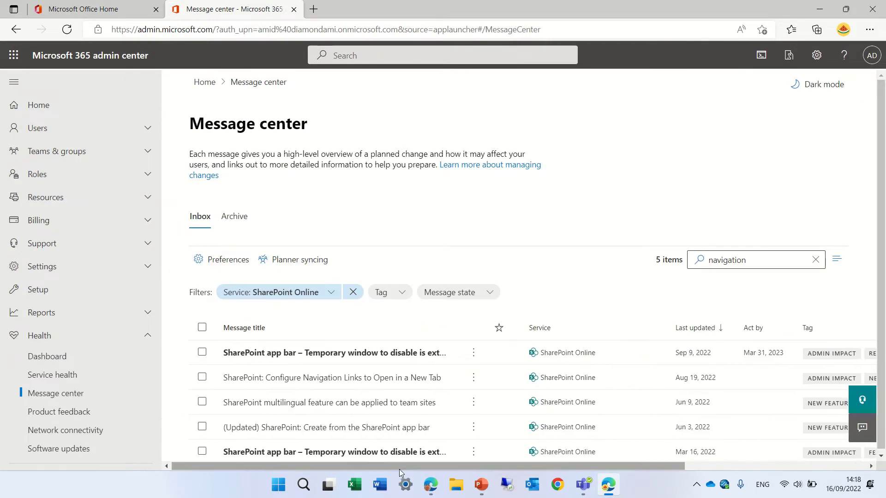
click(388, 378)
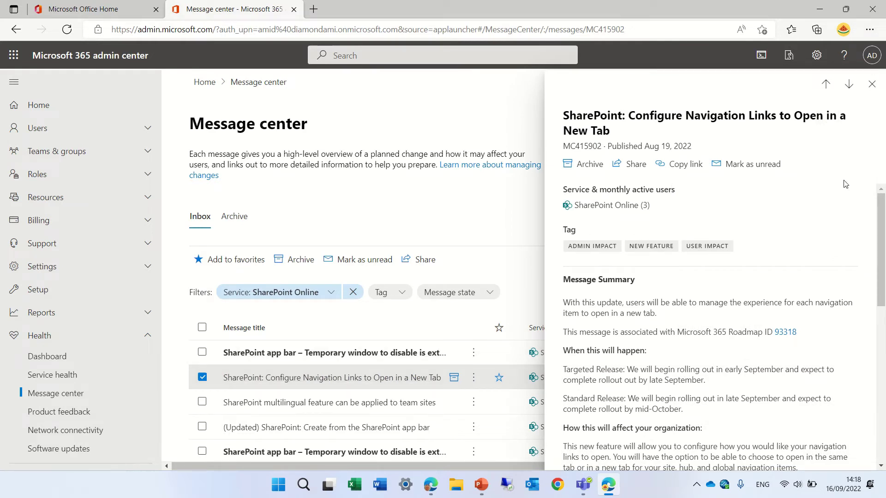
drag(617, 136, 568, 113)
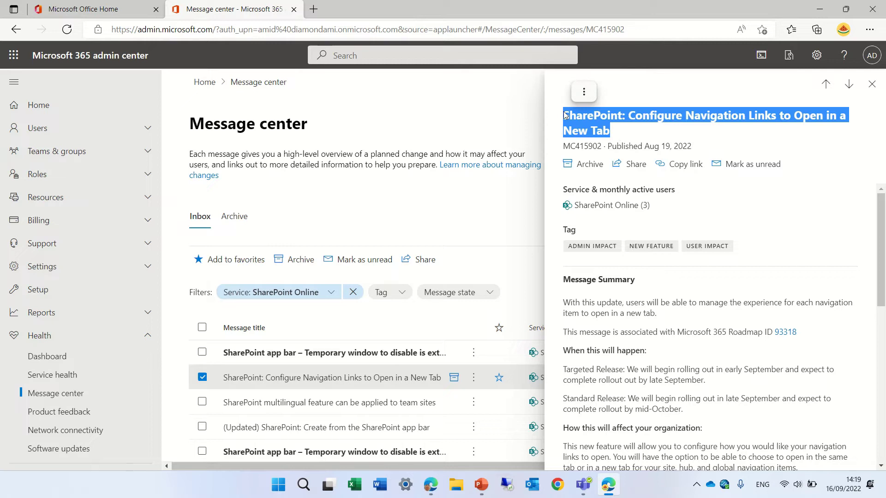
drag(564, 146, 602, 145)
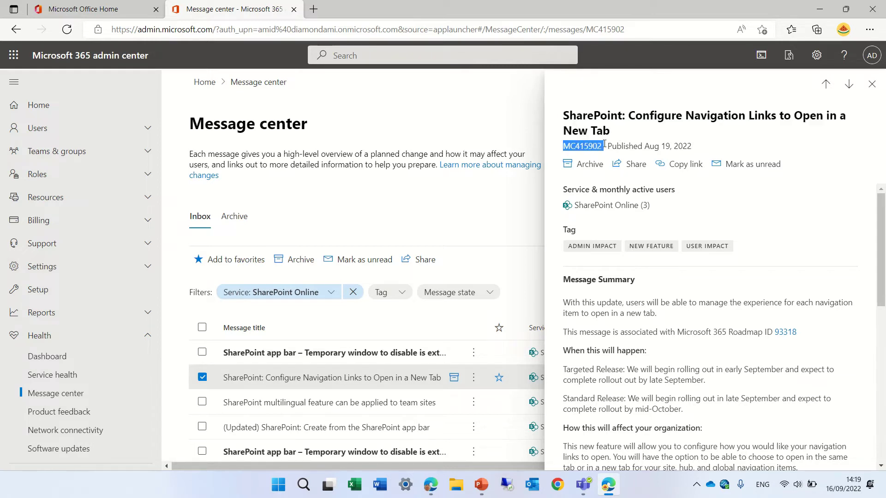
click(712, 152)
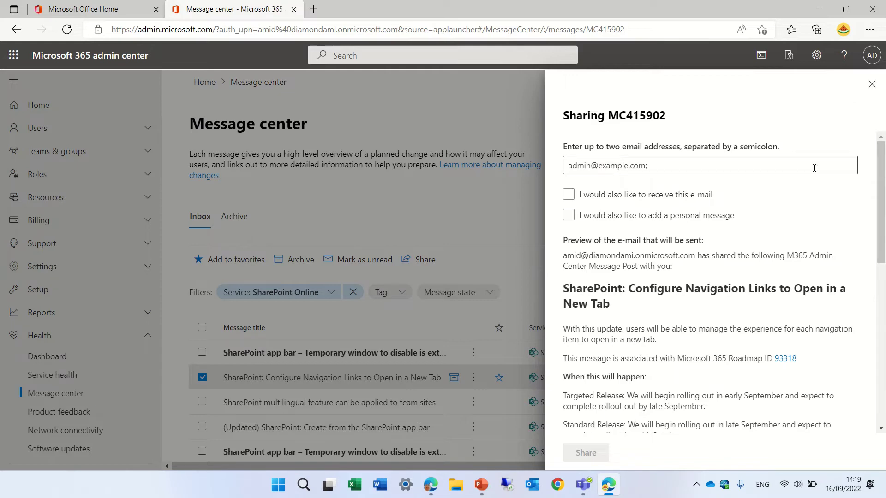
click(871, 84)
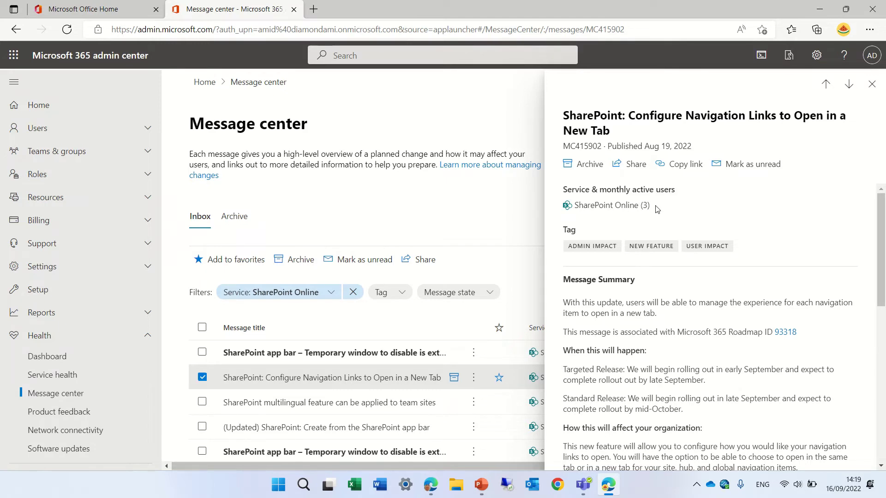
drag(648, 207, 639, 208)
click(743, 209)
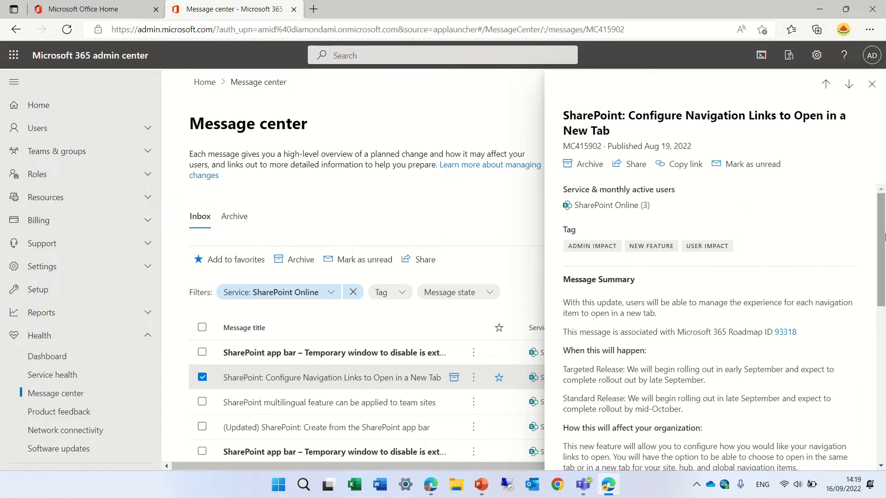
mouse_move(884, 236)
mouse_down()
mouse_move(882, 388)
mouse_move(881, 235)
mouse_up()
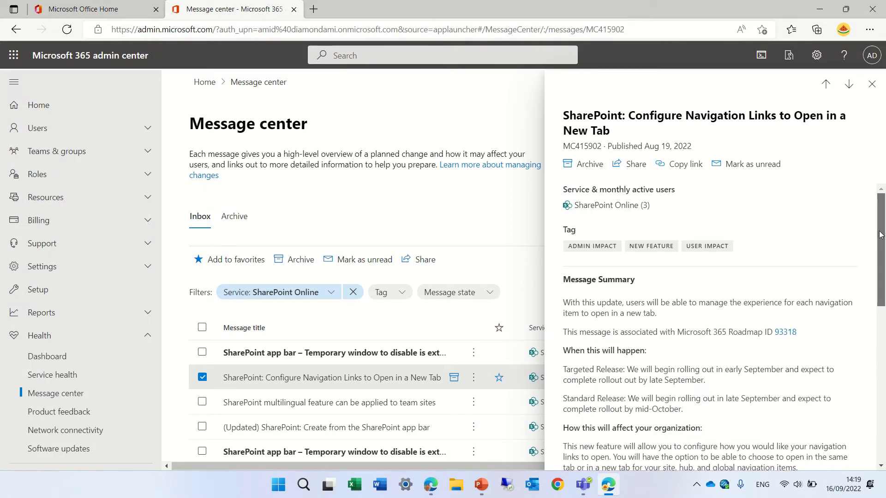
- Expand roadmap feature 93318 and select its ID and description text
scroll(772, 277, down, 2)
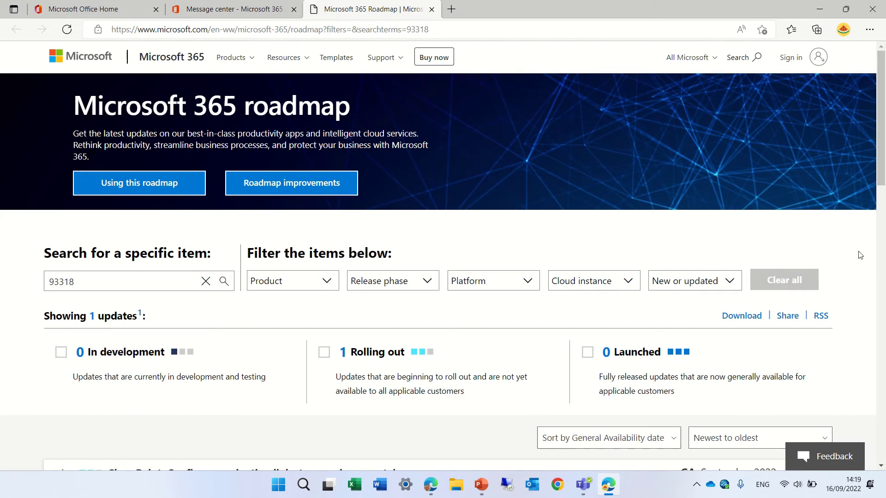
drag(881, 161, 882, 213)
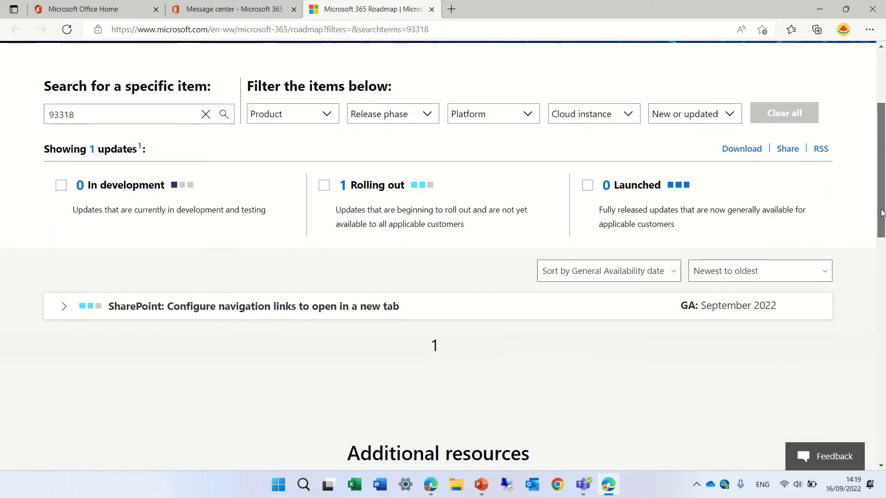
click(63, 308)
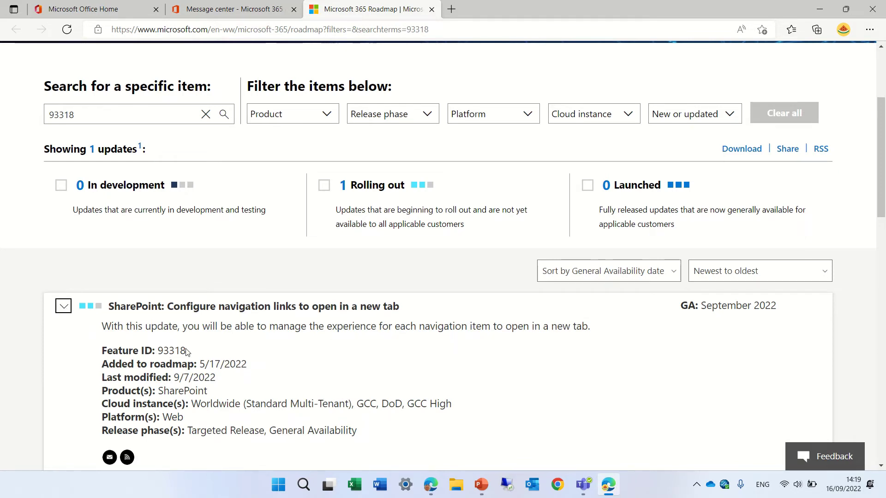
drag(185, 351, 93, 346)
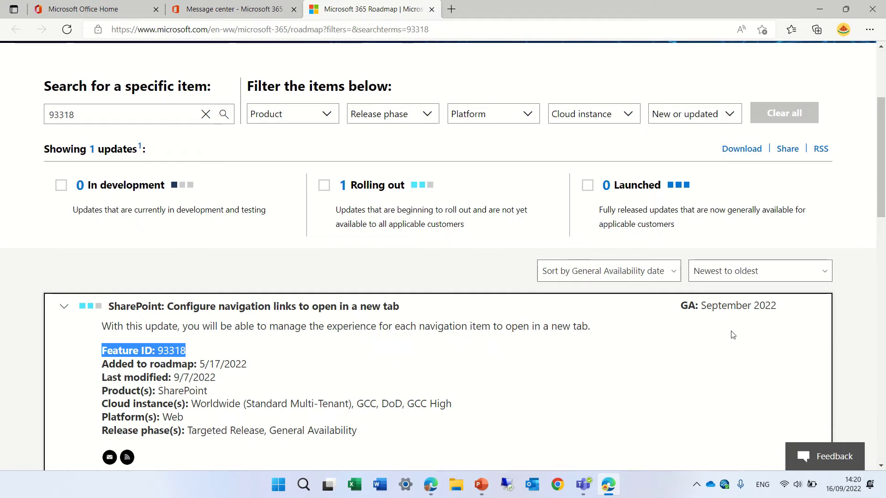
drag(668, 307, 789, 310)
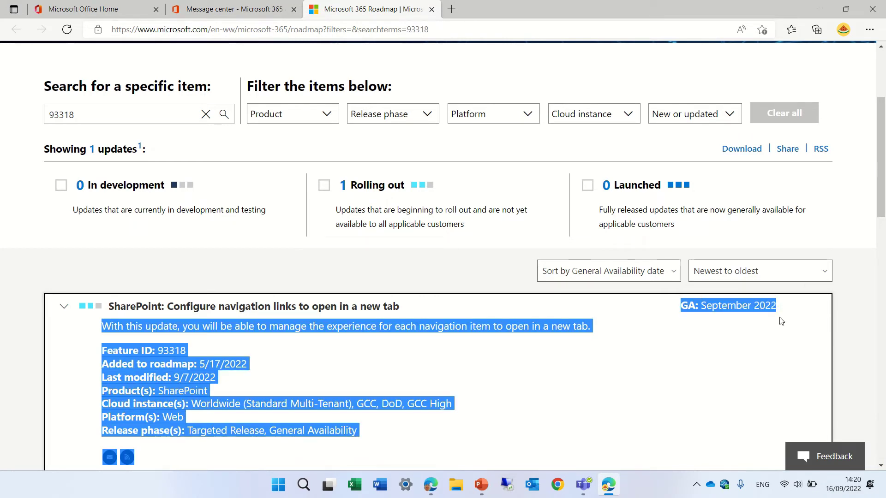
click(755, 321)
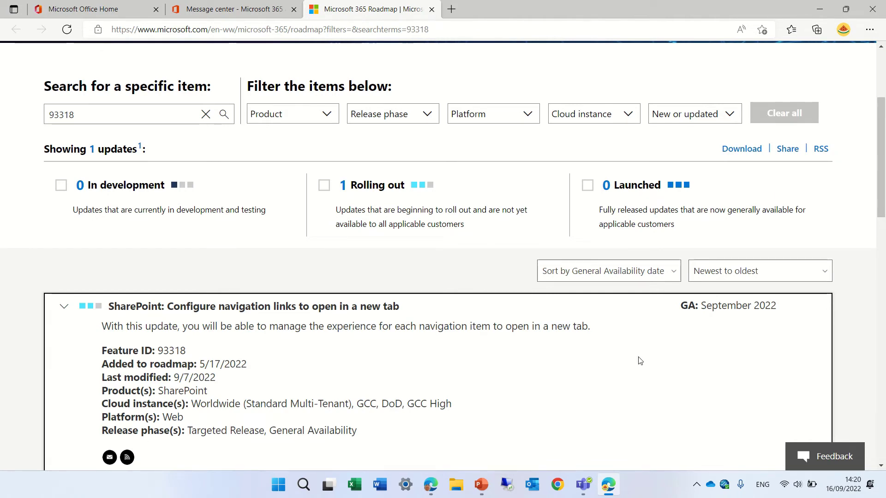
- Look through the Product and Release phase roadmap filter options without changing them
drag(882, 217, 883, 123)
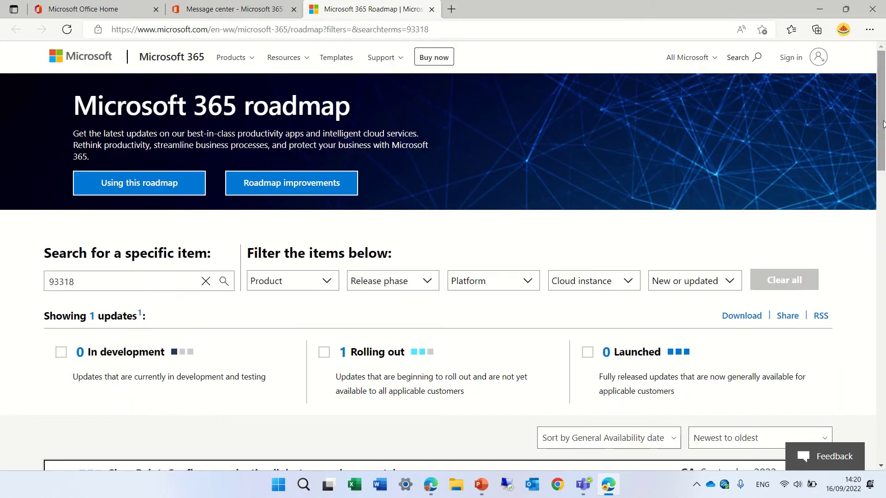
click(326, 282)
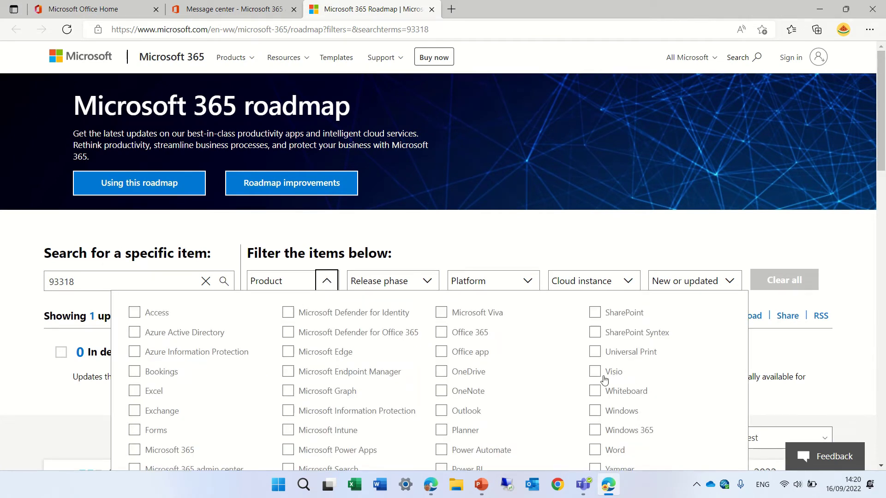
click(418, 254)
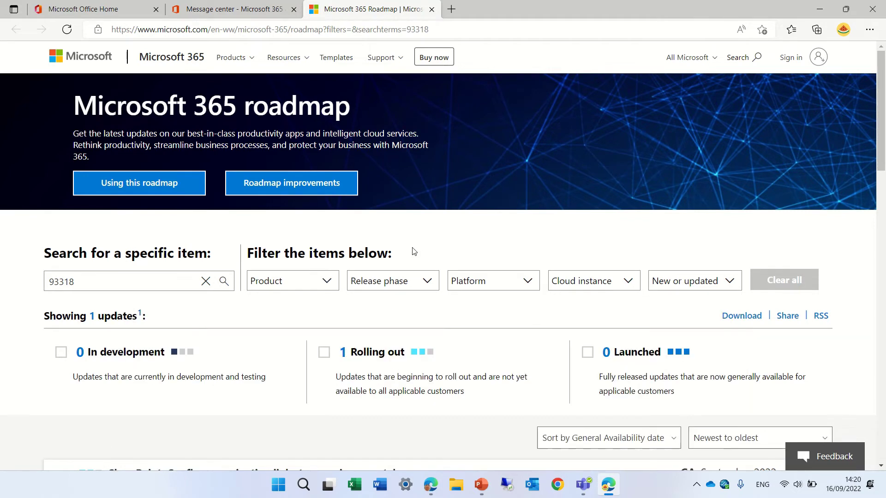
click(429, 285)
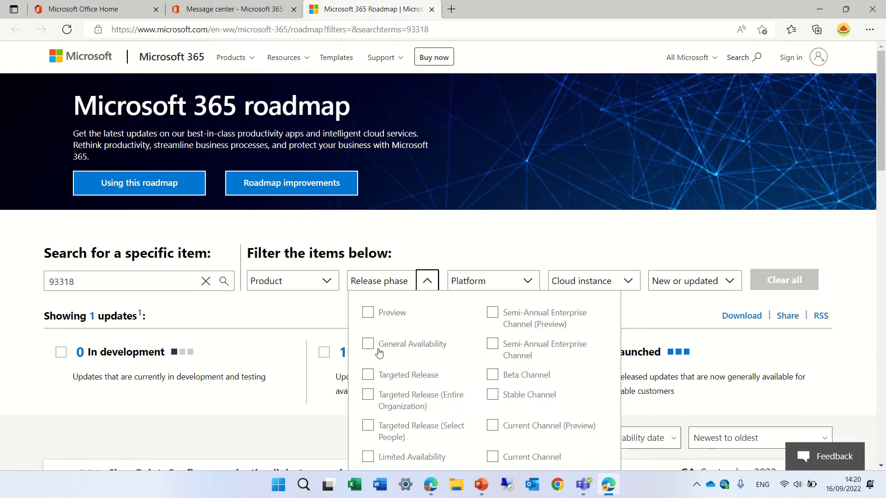
click(539, 216)
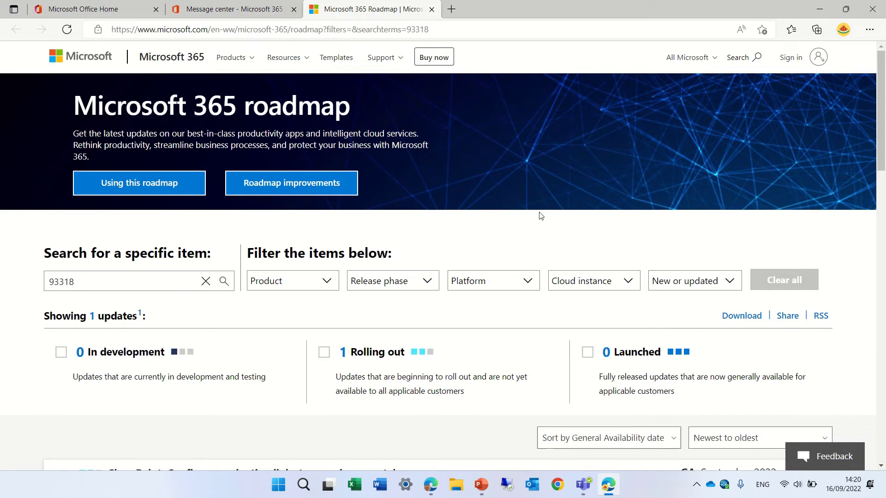
- Check the Cloud instance, New or updated and Platform options, then return to the Message center tab
click(630, 283)
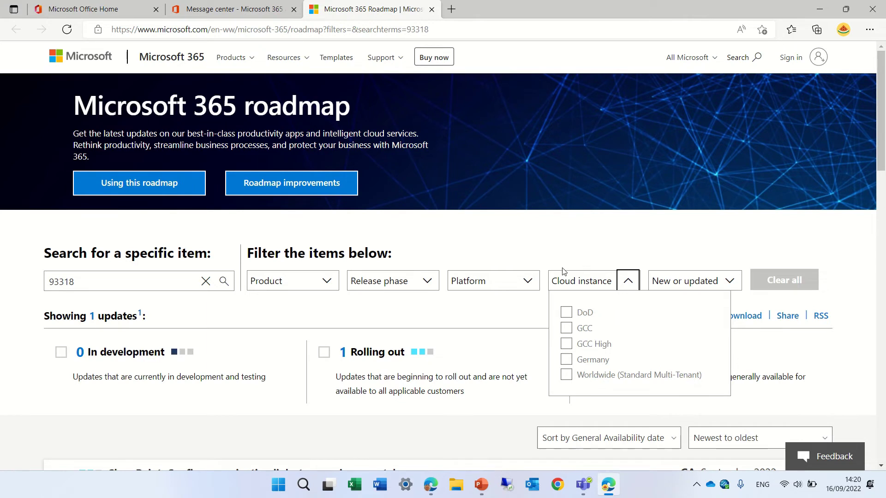
click(725, 282)
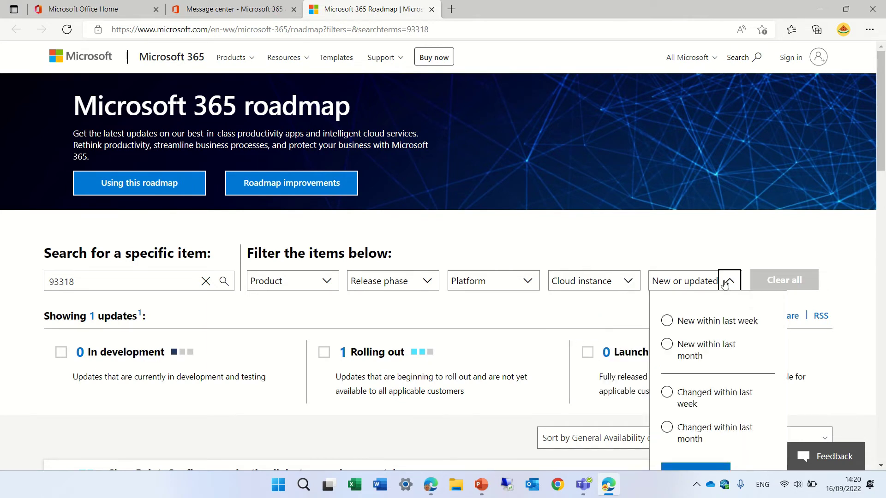
click(701, 253)
click(523, 282)
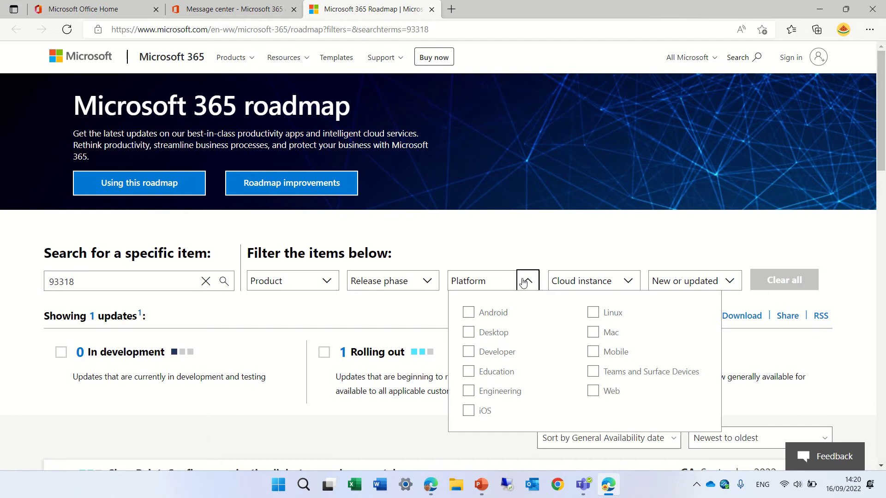
click(499, 249)
click(247, 12)
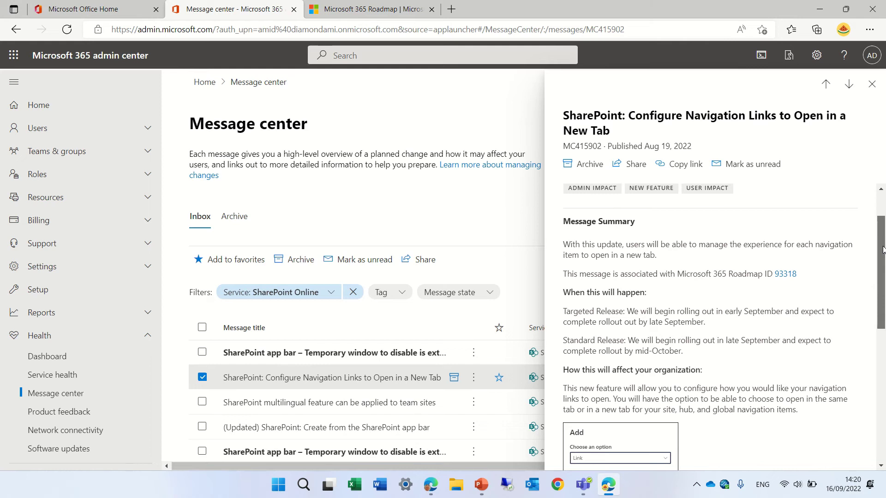
- Open the 'Customize the navigation on your SharePoint site' article in a new tab and return to the message
drag(882, 250, 882, 265)
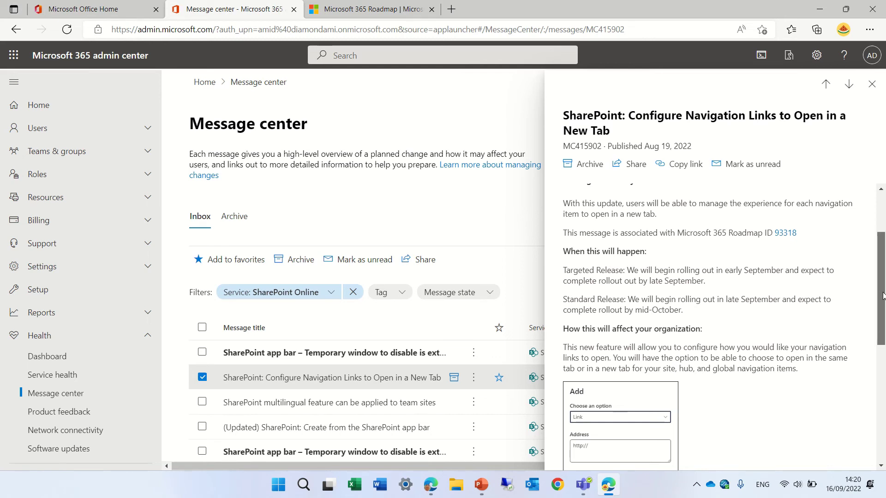
scroll(882, 362, down, 4)
drag(882, 362, 879, 395)
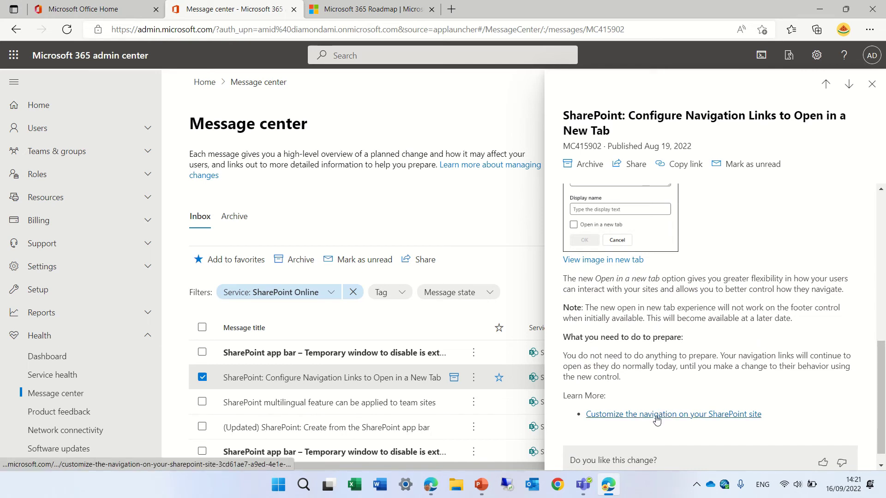
click(693, 415)
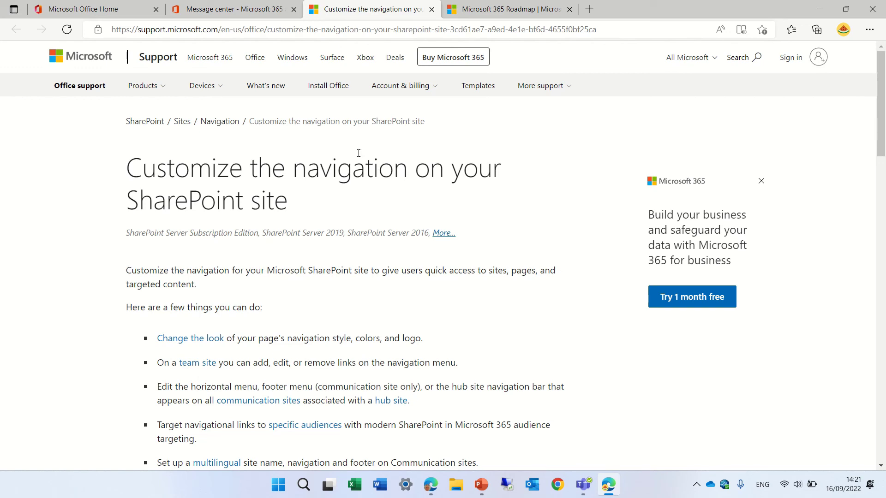
click(252, 14)
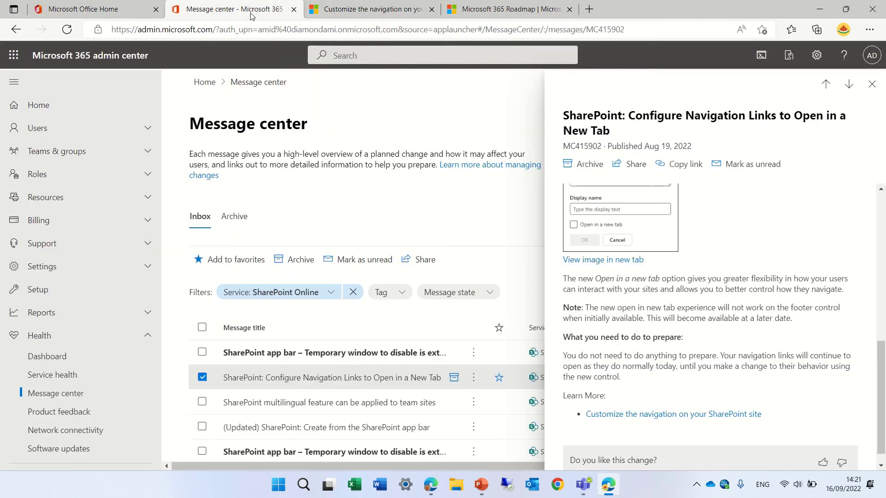
- Close MC415902's details and glance at the Archive before returning to the Inbox
click(880, 263)
drag(882, 264, 882, 171)
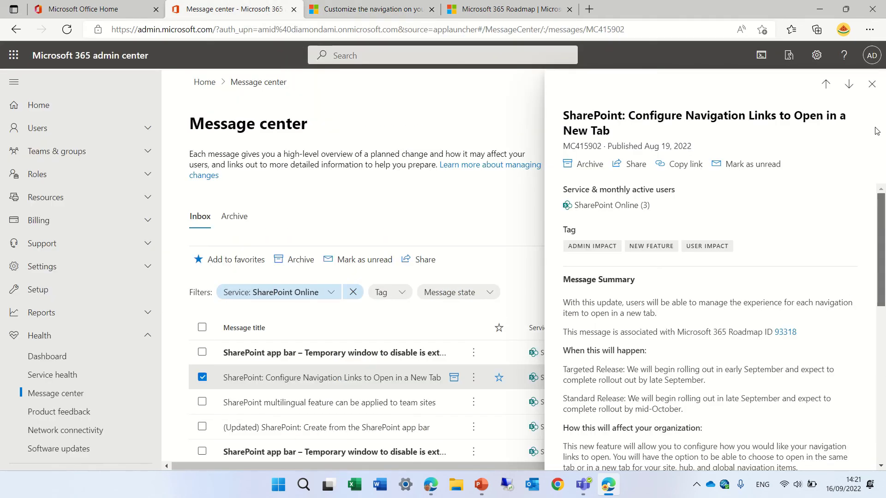
click(871, 84)
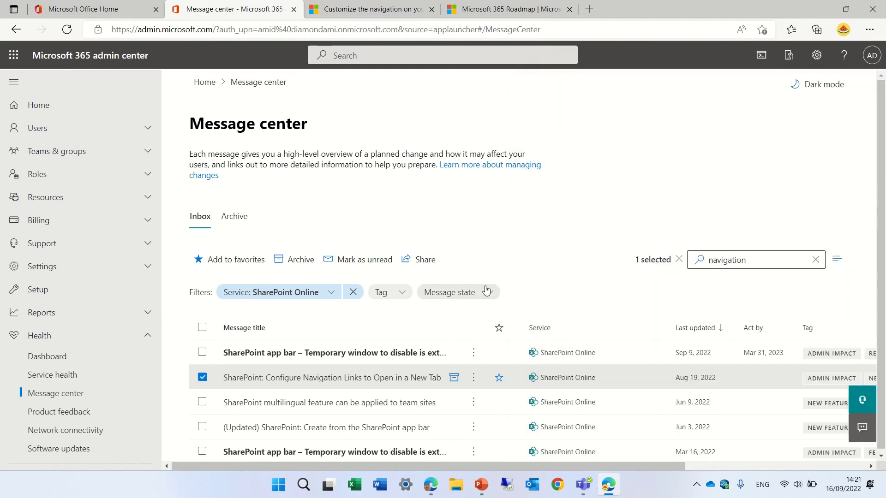
click(231, 220)
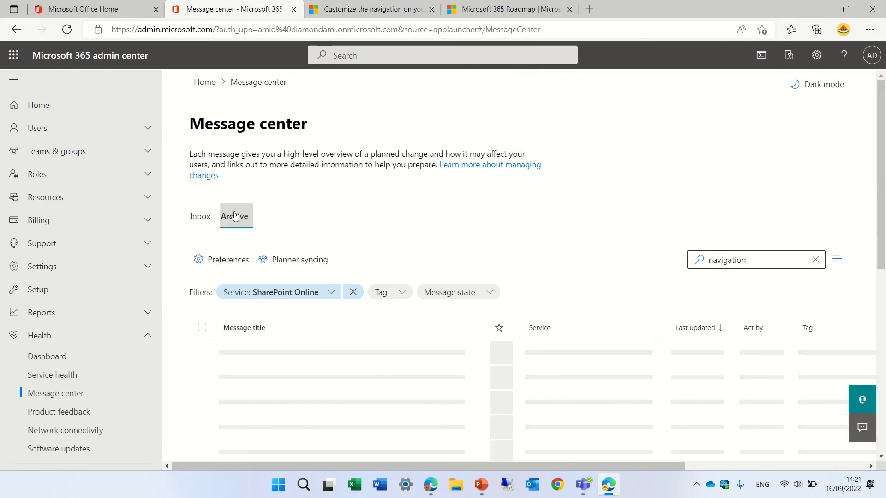
click(202, 216)
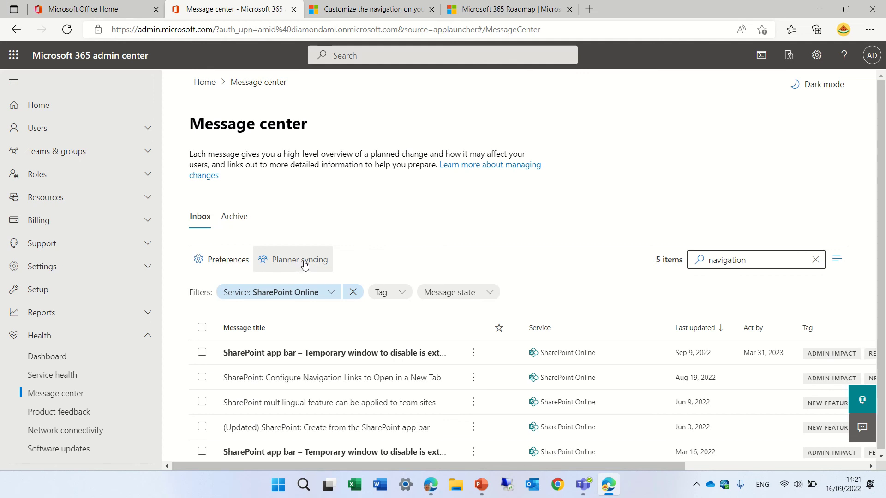
- Open Message center Preferences, review the checked services and tags, then show the Email notification settings
click(220, 265)
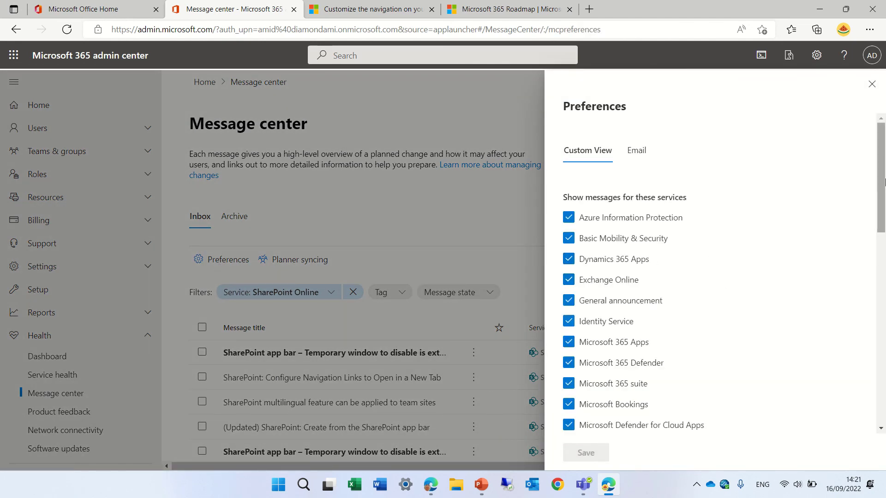
drag(882, 166, 856, 390)
scroll(856, 389, up, 10)
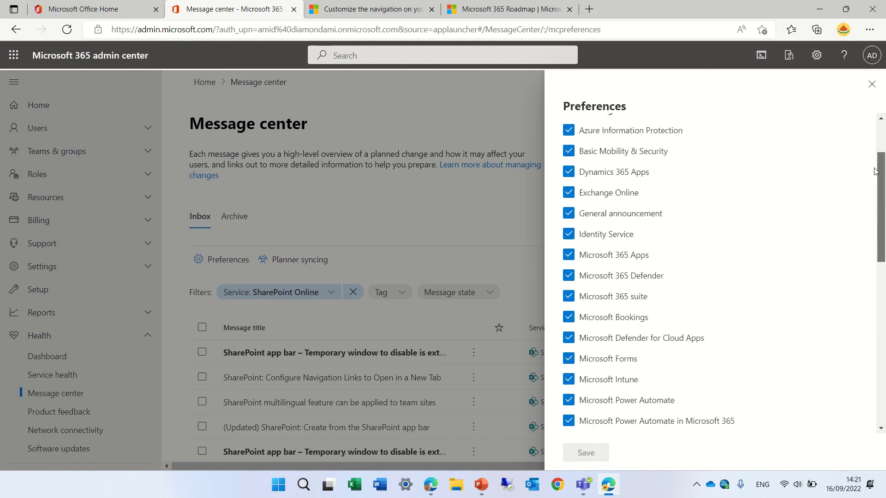
click(638, 151)
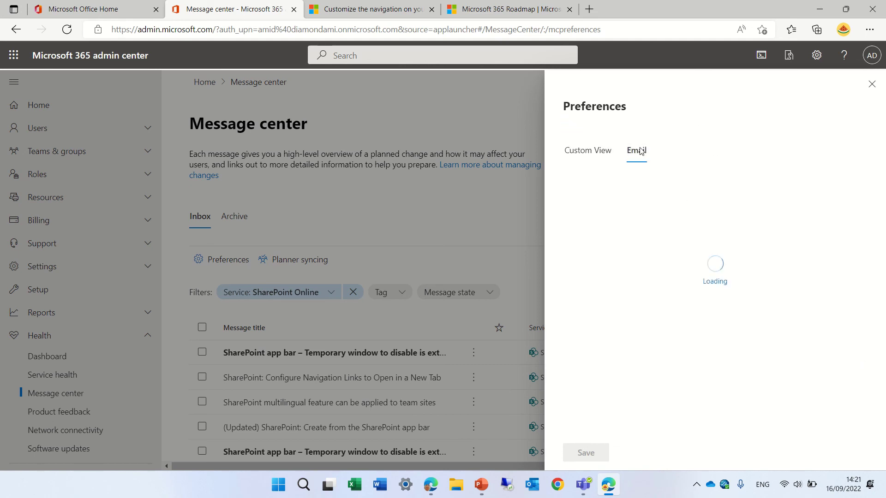